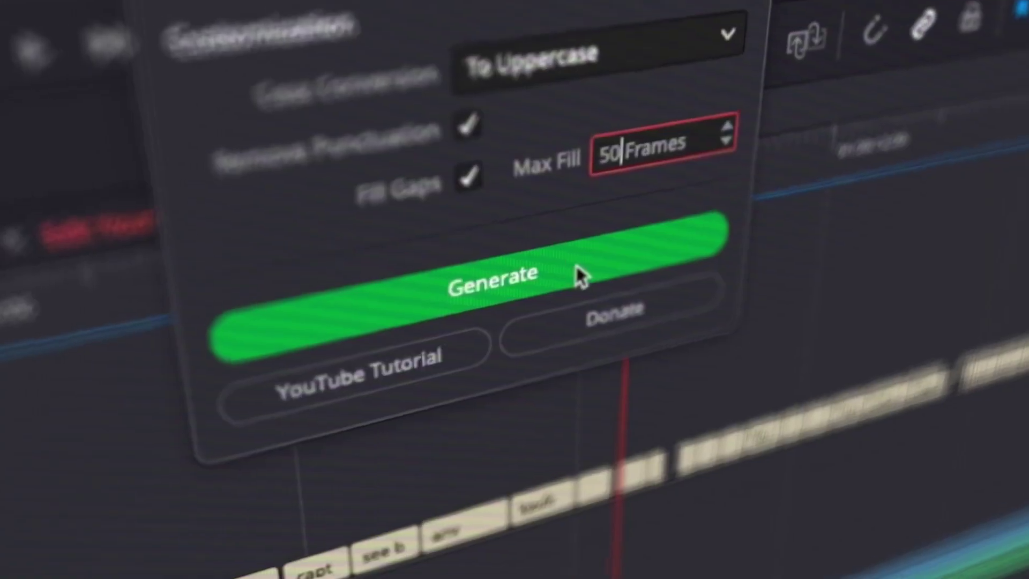
# Generate captions with the chosen template, then browse the fonts and keep Super Dream.
pyautogui.click(574, 271)
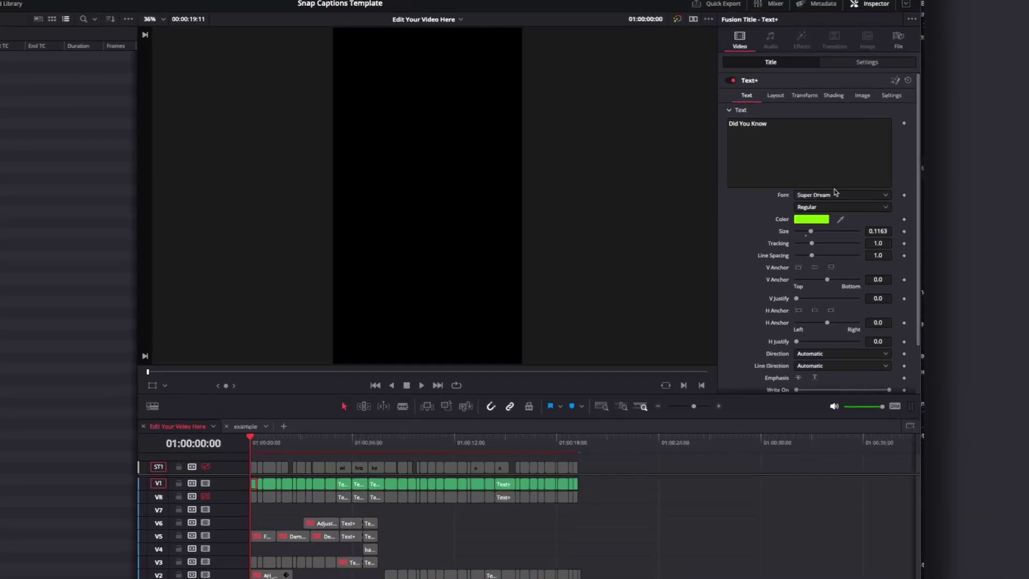
pyautogui.click(947, 186)
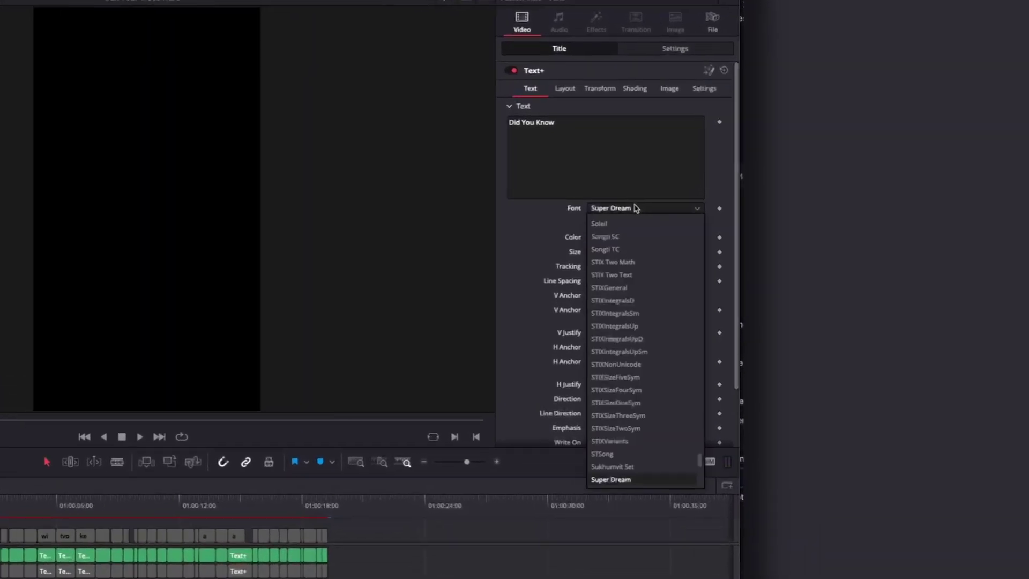
pyautogui.click(477, 216)
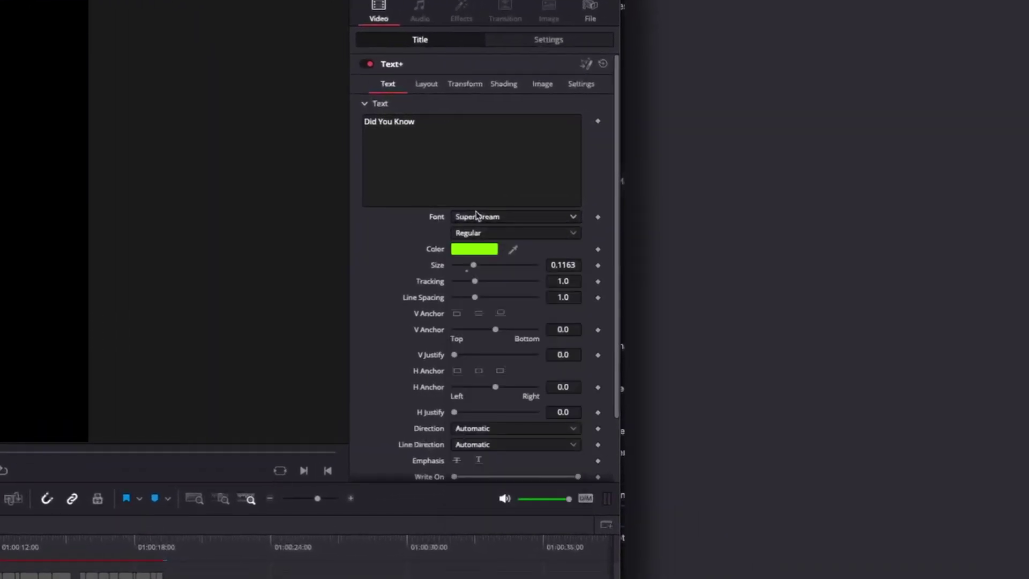
pyautogui.click(477, 216)
pyautogui.click(457, 305)
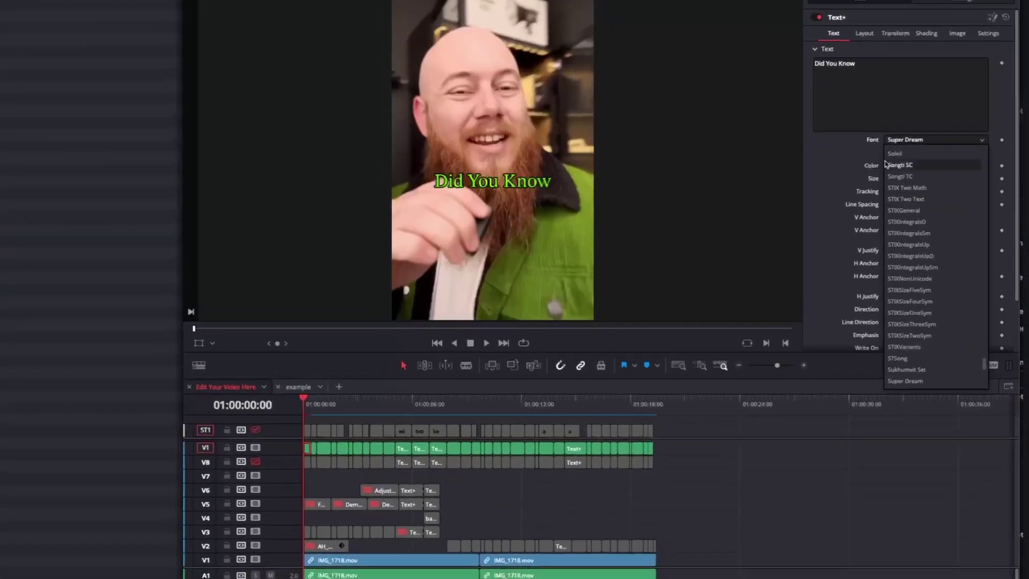
pyautogui.click(942, 180)
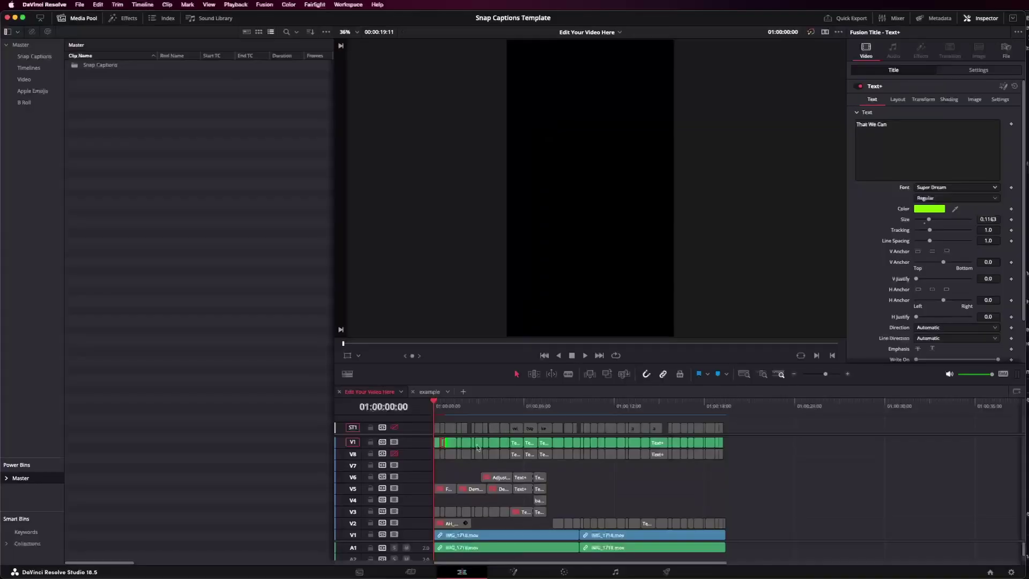
# Select the first caption clip and pick the (V) Green Dream template in the Snap Captions bin.
pyautogui.click(437, 444)
pyautogui.click(43, 58)
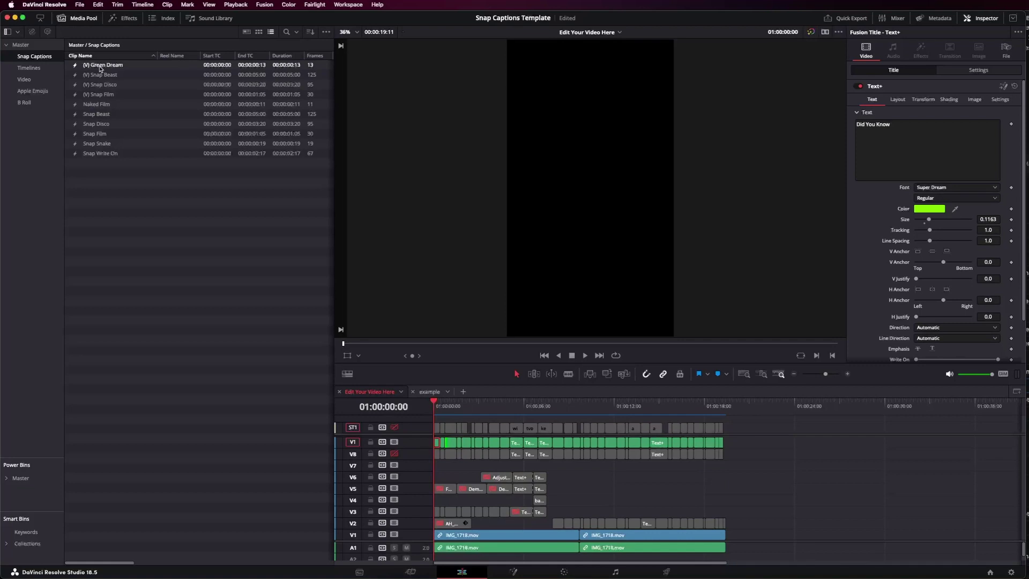
pyautogui.click(100, 66)
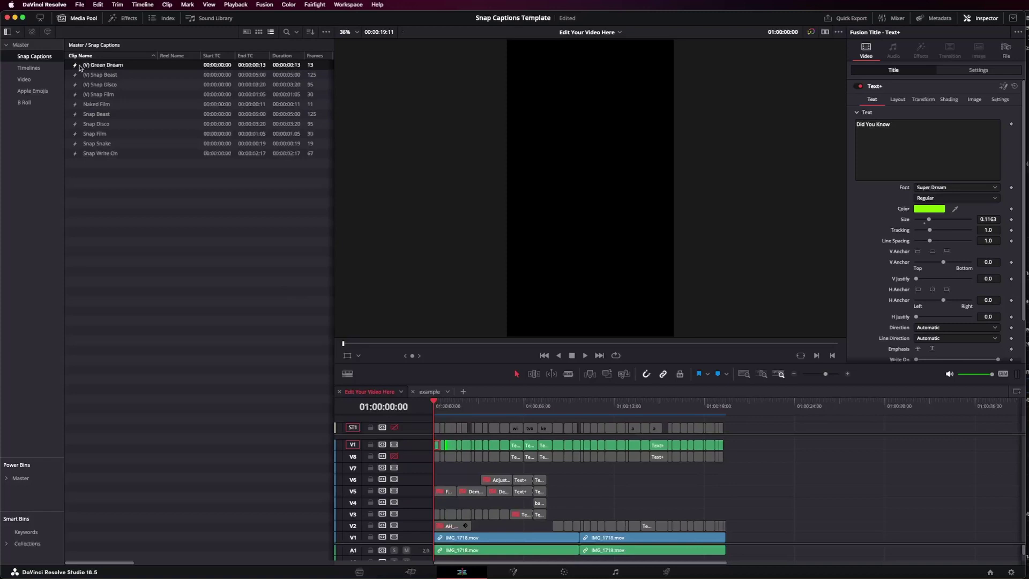
# Place the (V) Green Dream title after the existing clips and set its font to Roboto.
pyautogui.moveTo(362, 169); pyautogui.dragTo(750, 446)
pyautogui.click(750, 410)
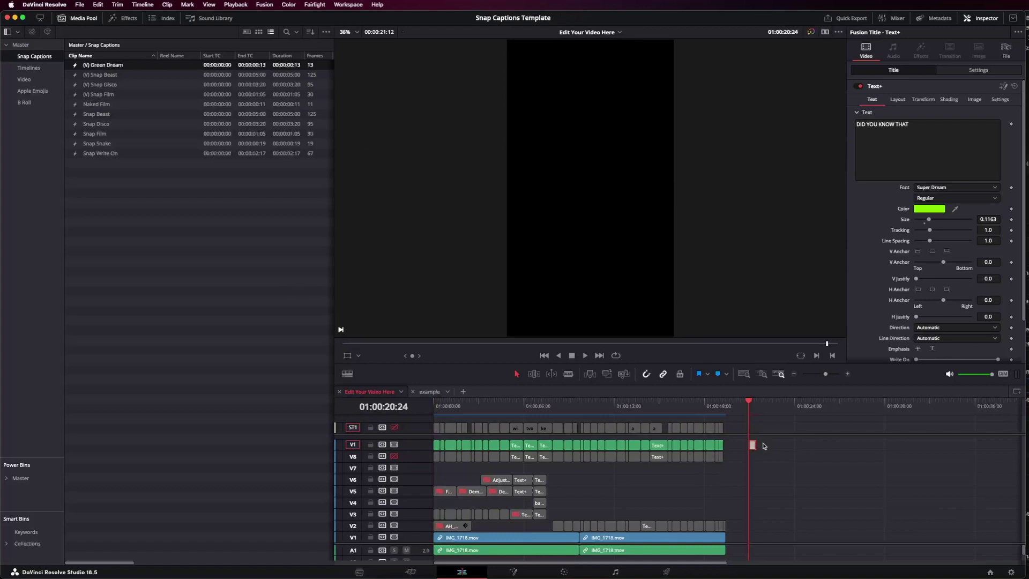
pyautogui.click(935, 189)
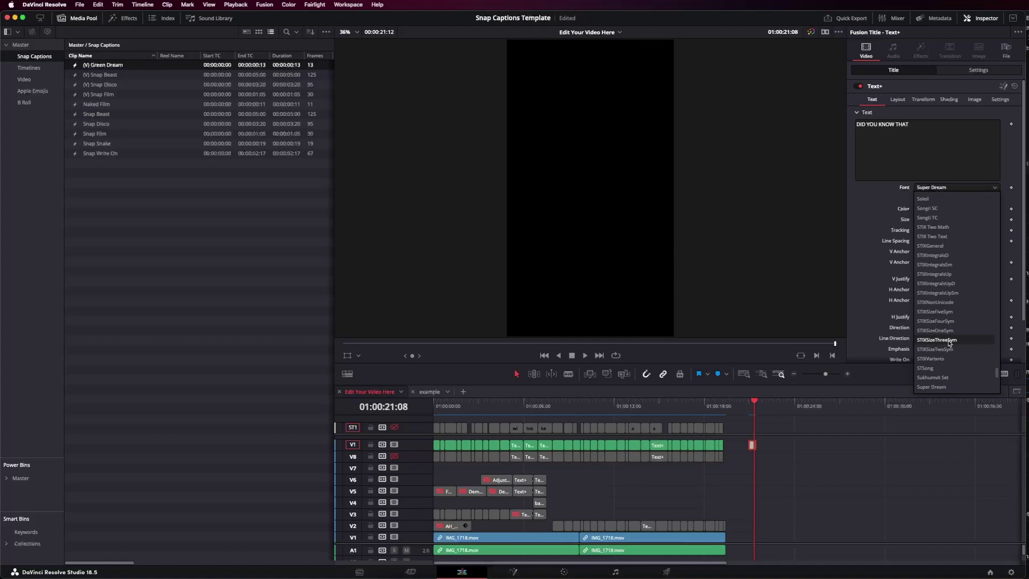
pyautogui.write('ro')
pyautogui.press('Return')
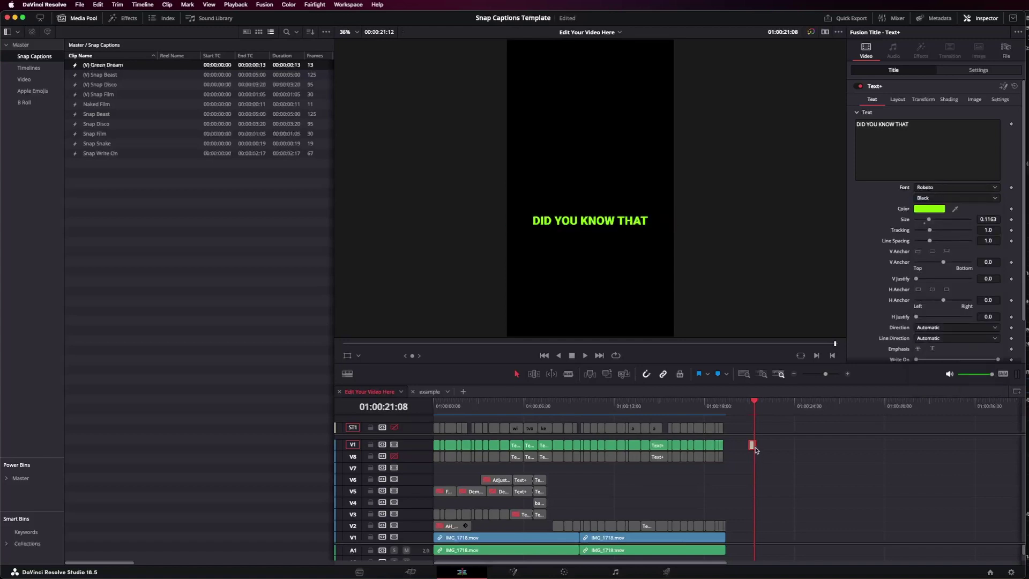
# Save the restyled title into the Media Pool as '(V) Green Dream V02' and return to the timeline start.
pyautogui.moveTo(246, 265); pyautogui.dragTo(244, 263)
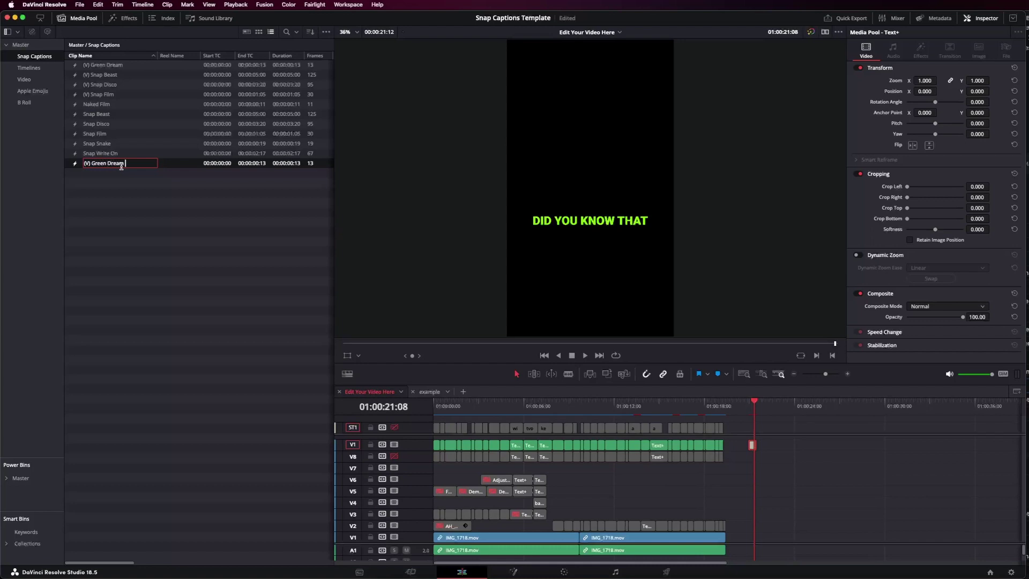
pyautogui.press('Return')
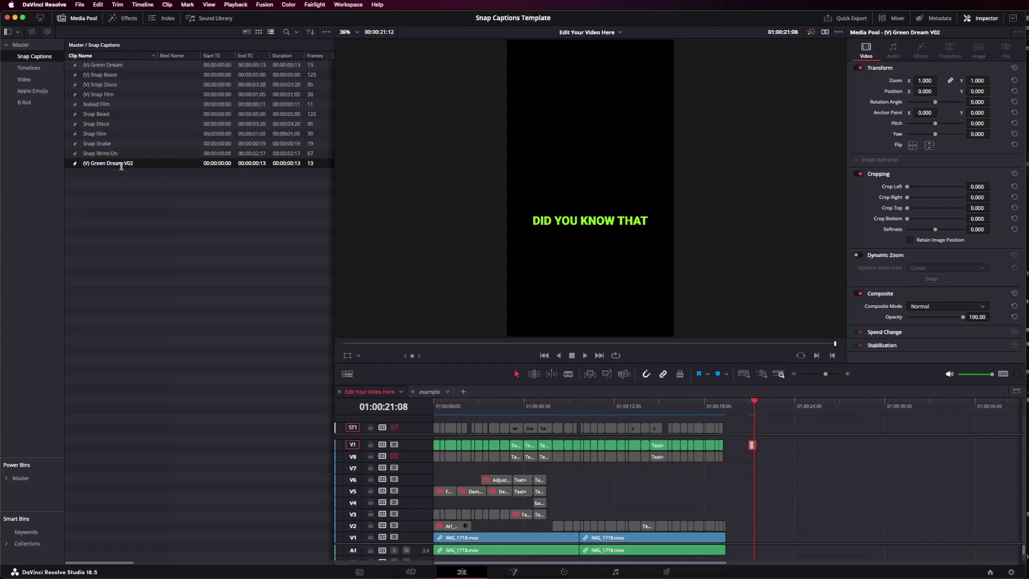
pyautogui.press('Home')
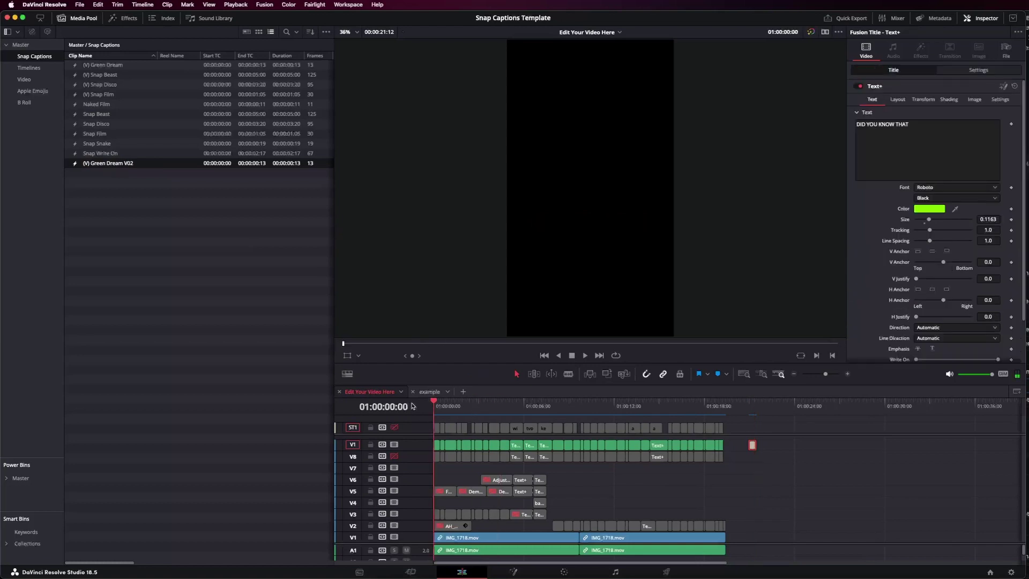
# Launch the Snap Captions script and choose the (V) Green Dream V02 template.
pyautogui.click(348, 5)
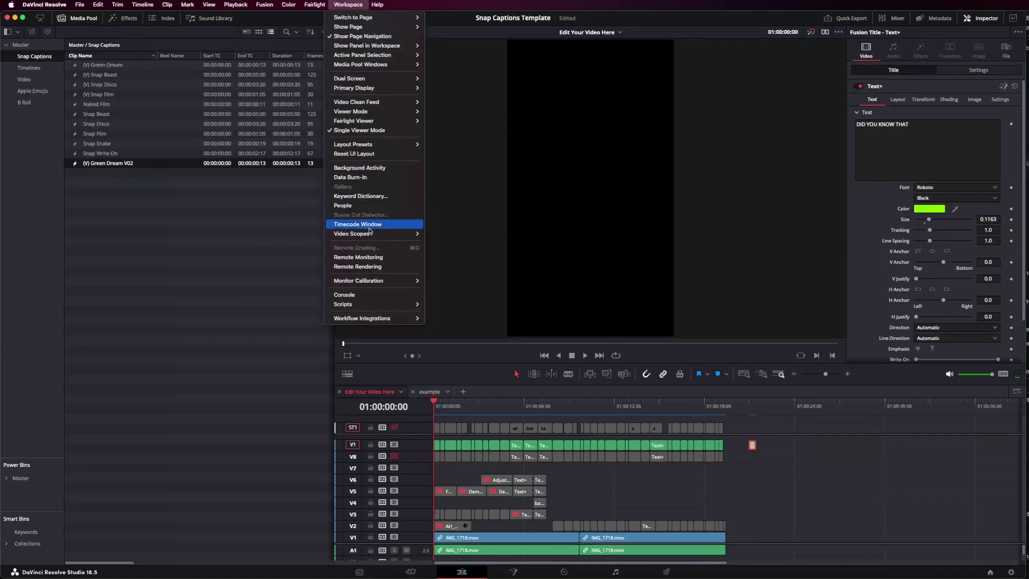
pyautogui.moveTo(384, 304)
pyautogui.click(484, 305)
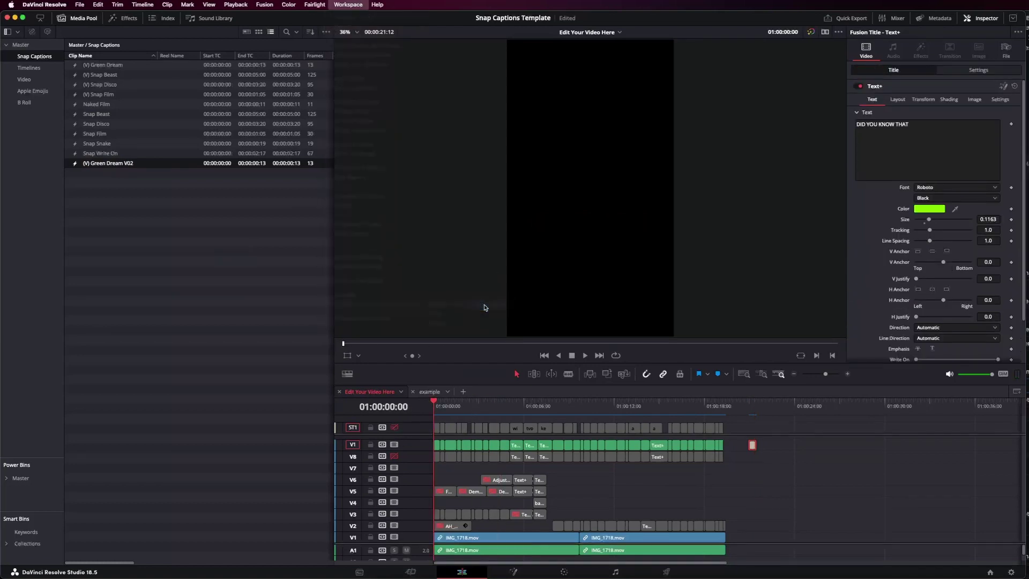
pyautogui.click(489, 259)
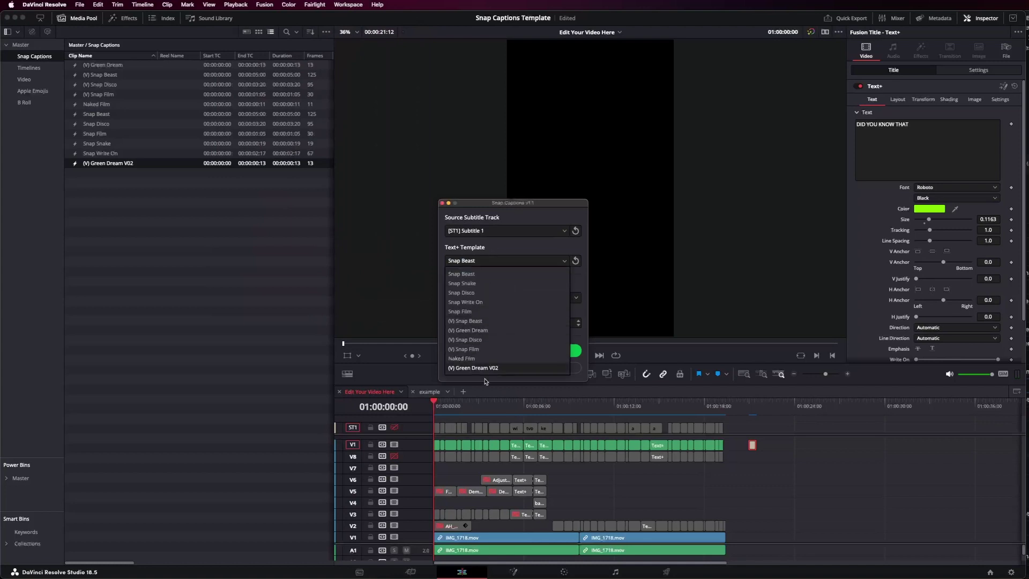
pyautogui.click(475, 368)
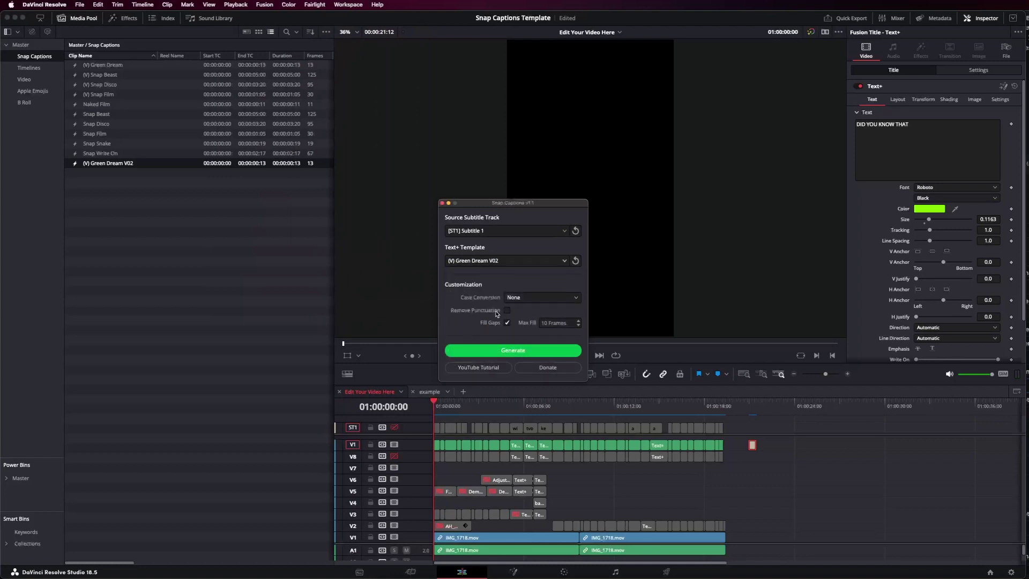
# Set case conversion to Capitalize All Words, generate the captions, and preview one.
pyautogui.click(515, 297)
pyautogui.click(531, 336)
pyautogui.click(550, 349)
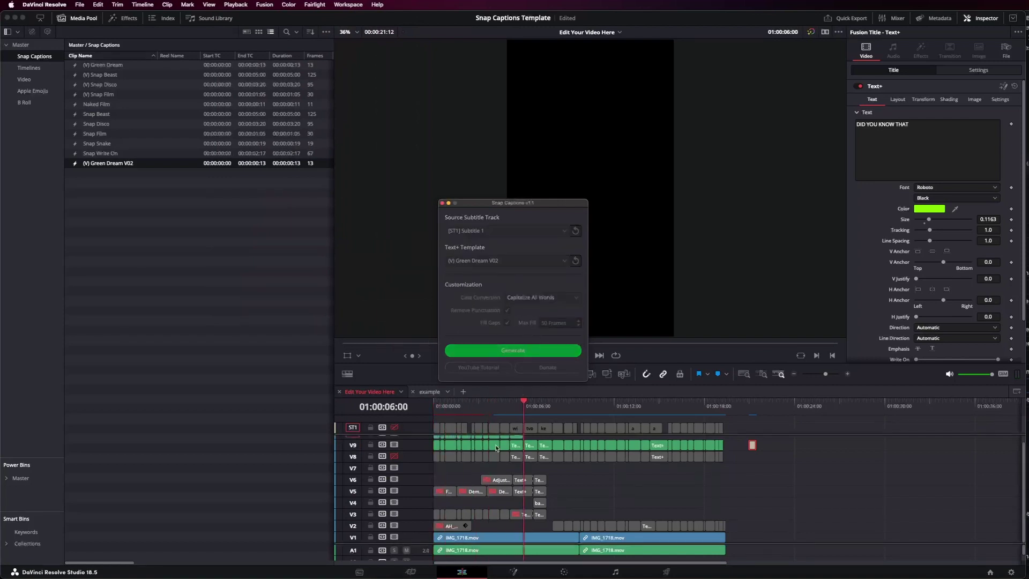
pyautogui.moveTo(643, 405); pyautogui.dragTo(500, 405)
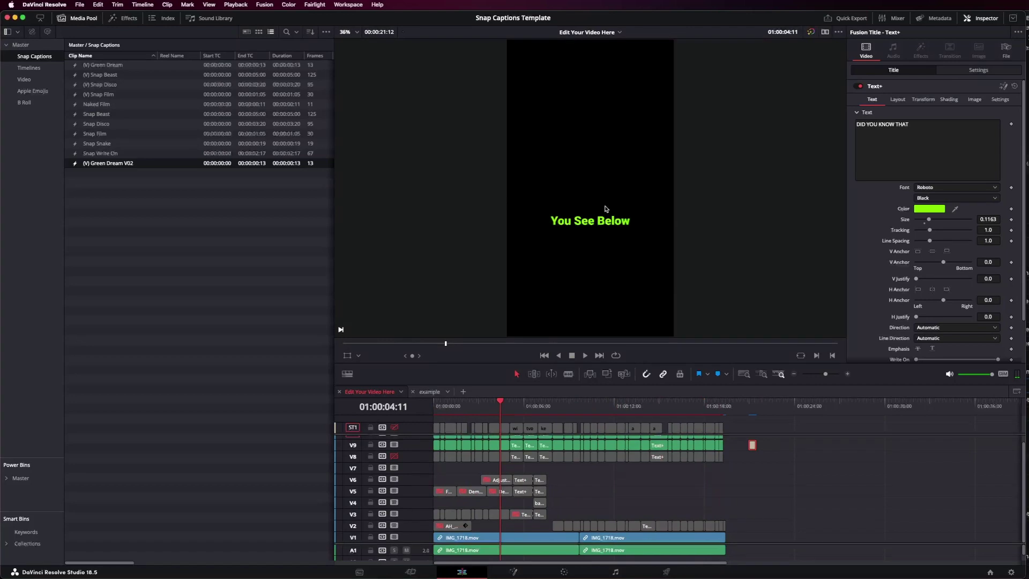
# Reveal the face footage beneath the captions and play the timeline from the start.
pyautogui.click(394, 447)
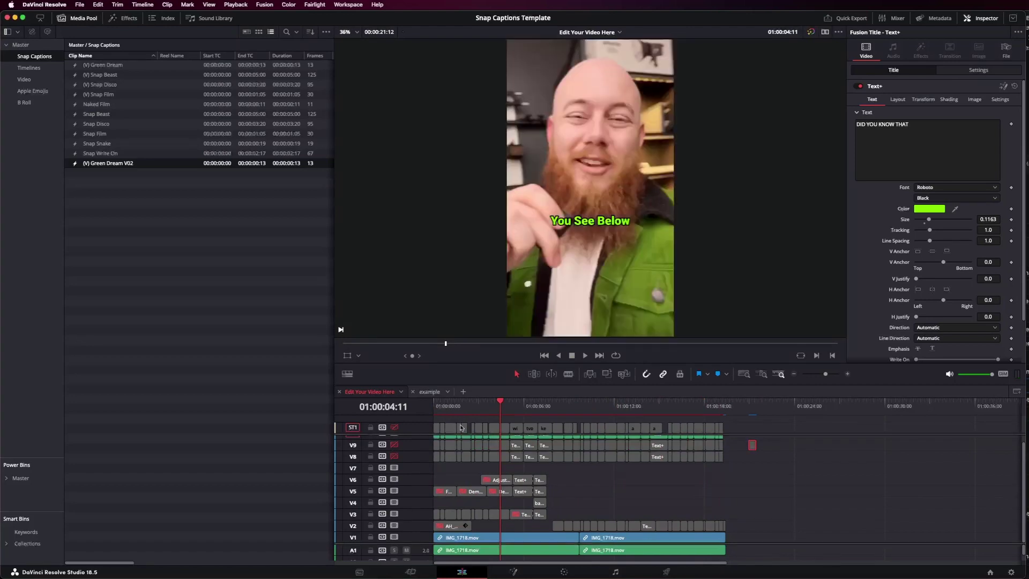
pyautogui.press('Home')
pyautogui.press('space')
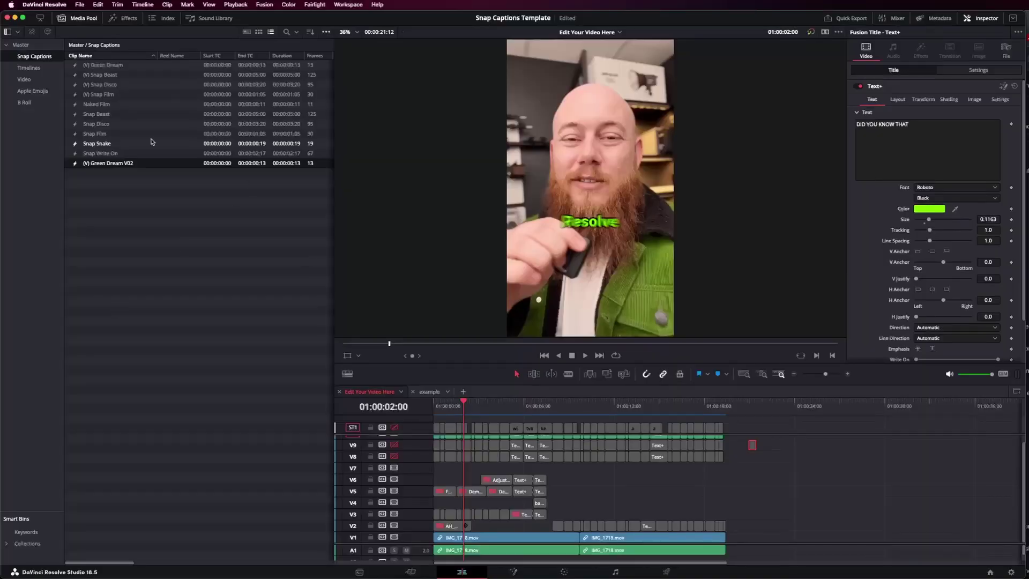
# Copy the Snap Captions bin holding (V) Green Dream V02 into Power Bins > Master.
pyautogui.click(326, 32)
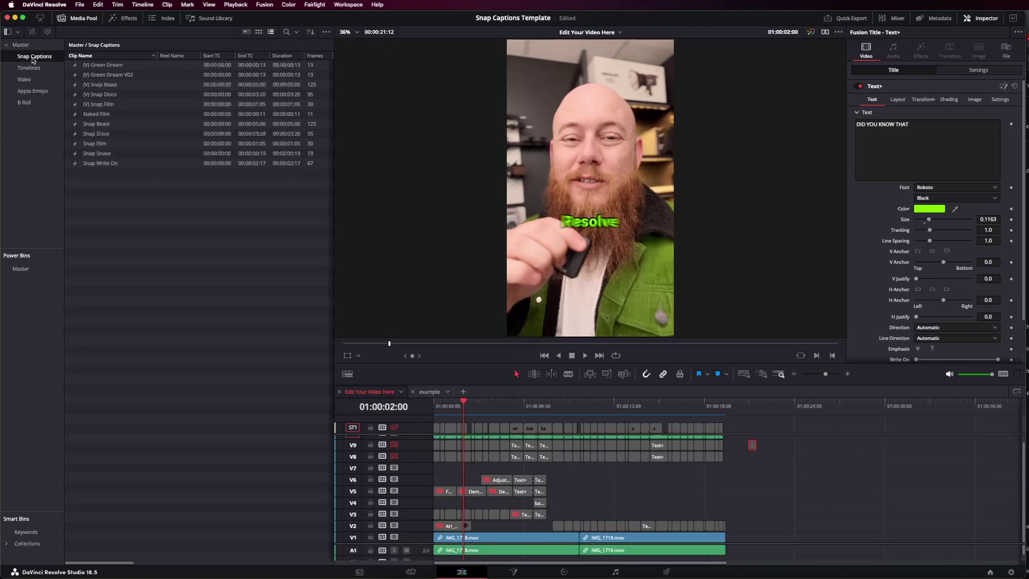
pyautogui.click(138, 73)
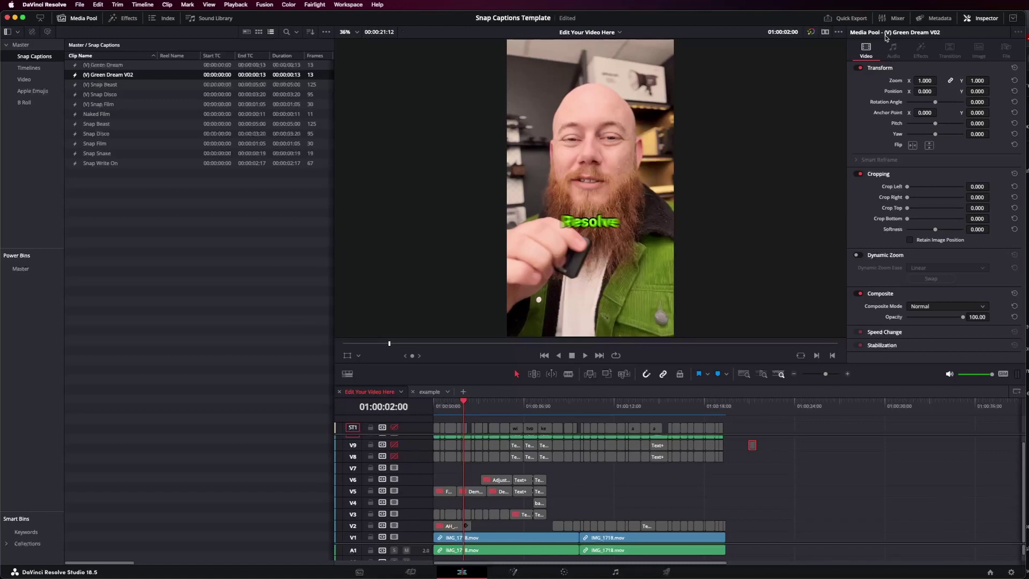
pyautogui.moveTo(34, 70); pyautogui.dragTo(22, 274)
# Check the power-bin copy and the Snap Captions copy bin, then return to Snap Captions.
pyautogui.click(22, 273)
pyautogui.click(28, 281)
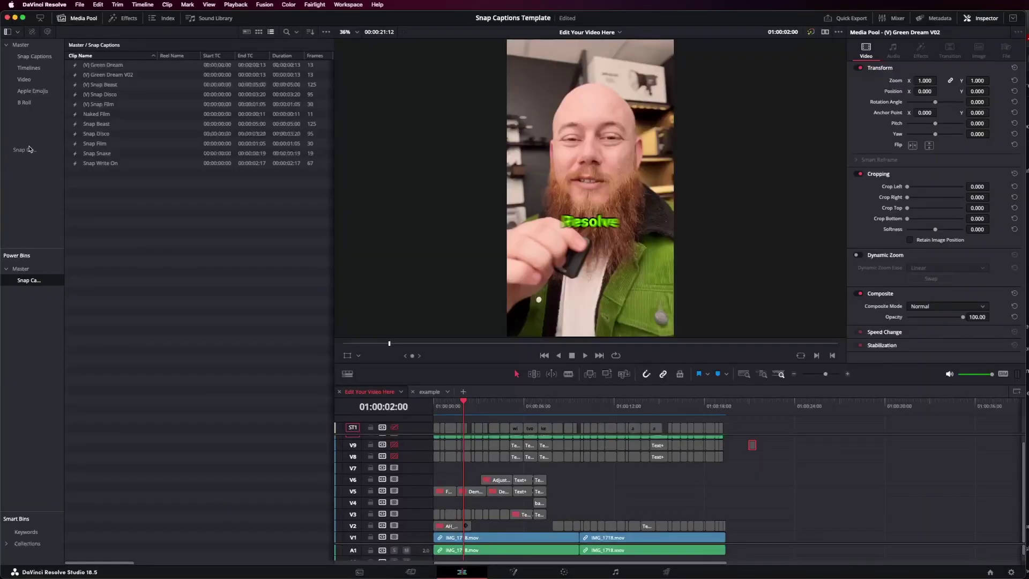
pyautogui.click(35, 115)
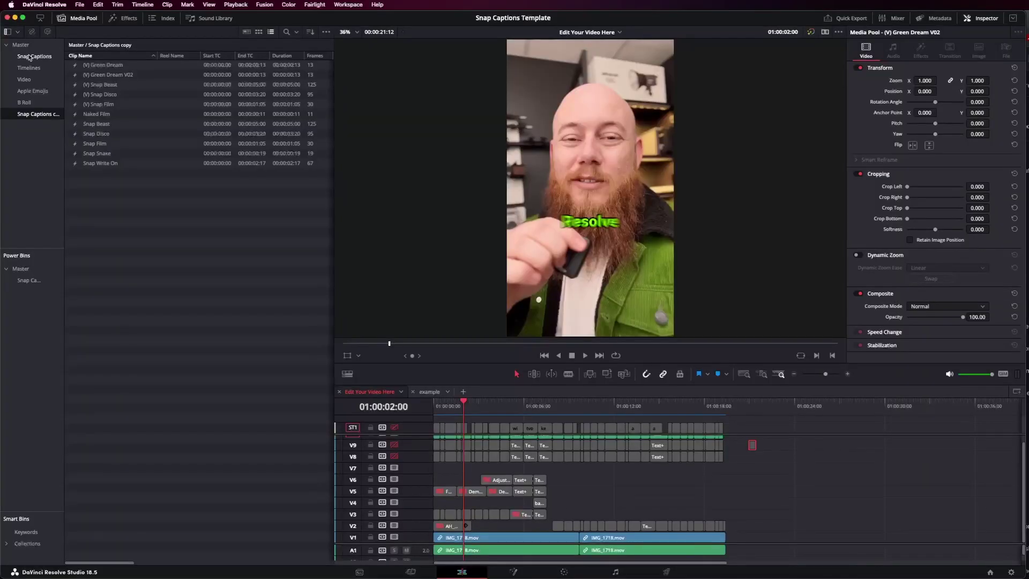
pyautogui.click(34, 56)
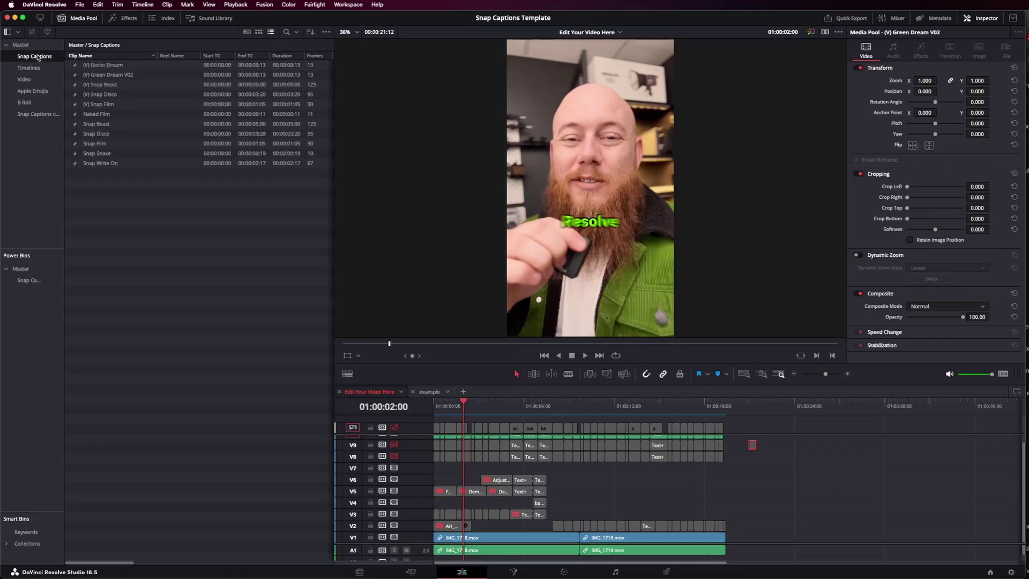
# Remove the duplicate Snap Captions copy bin and reselect the original Snap Captions bin.
pyautogui.click(37, 115)
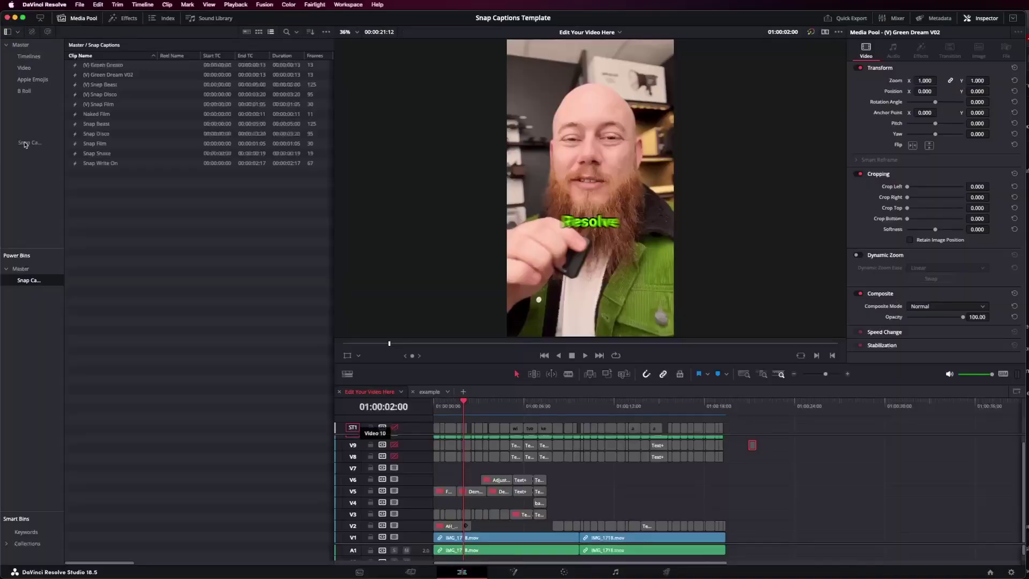
pyautogui.click(25, 103)
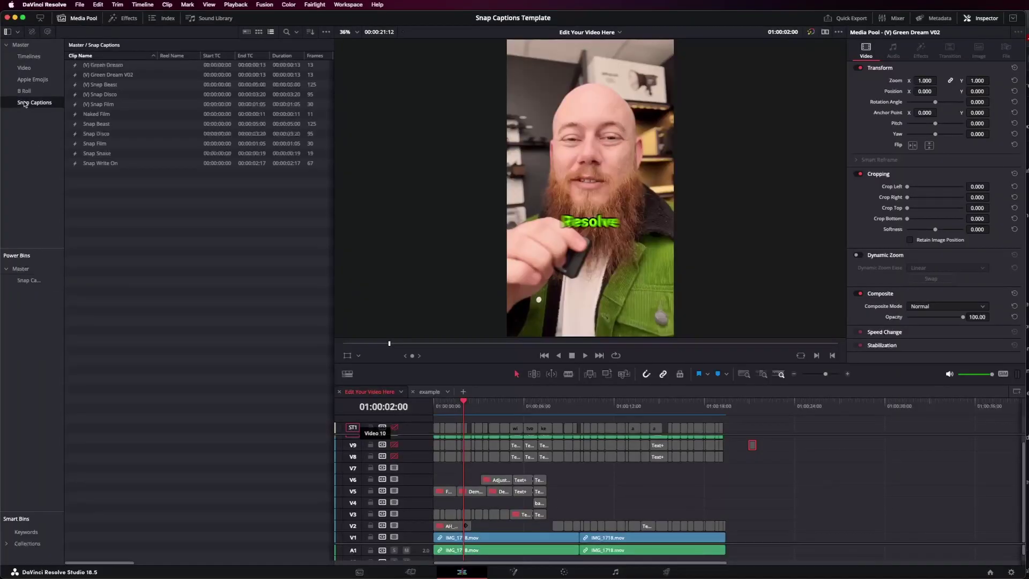
# Relaunch Snap Captions and check that its template list includes (V) Green Dream V02.
pyautogui.click(342, 4)
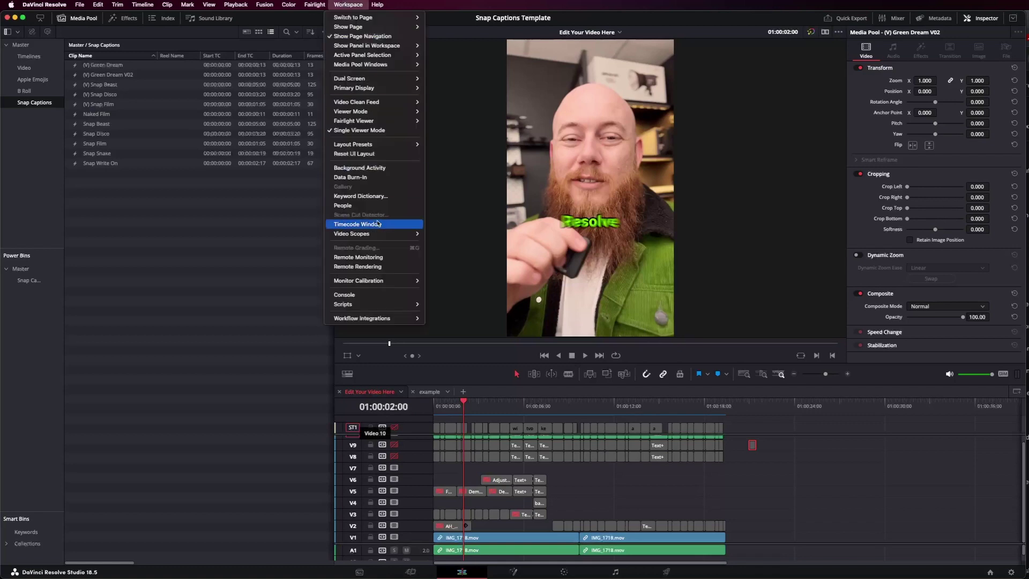
pyautogui.moveTo(375, 304)
pyautogui.moveTo(445, 304)
pyautogui.click(487, 307)
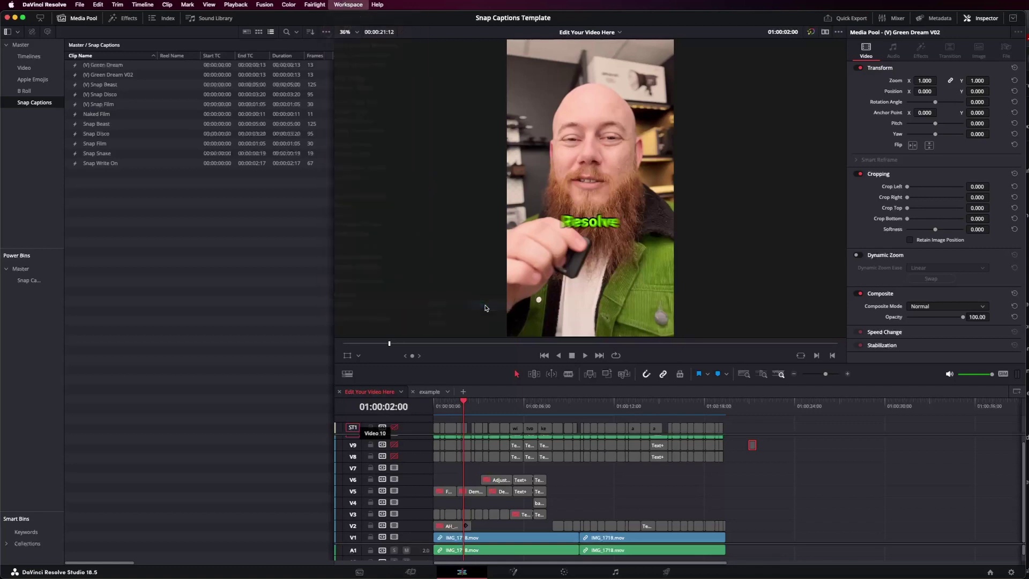
pyautogui.click(510, 260)
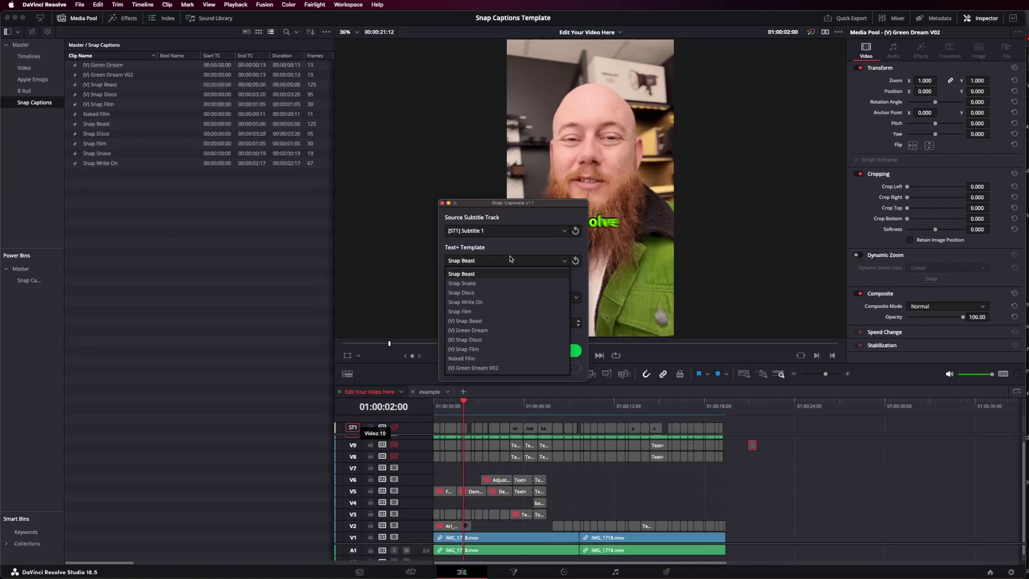